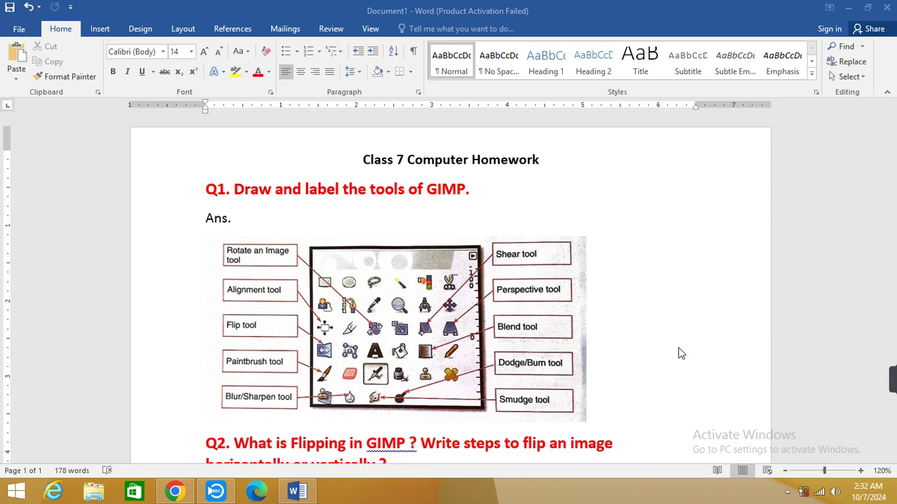
Scroll down to Q2's flip answer and select the words 'flip tool'.
{"action": "scroll", "coordinate": [678, 348], "scroll_direction": "down", "scroll_amount": 3}
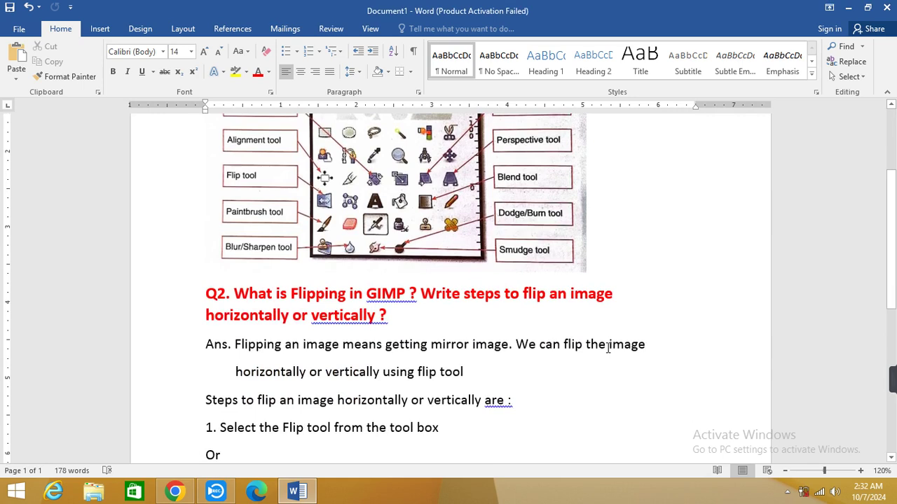
{"action": "scroll", "coordinate": [606, 348], "scroll_direction": "up", "scroll_amount": 1}
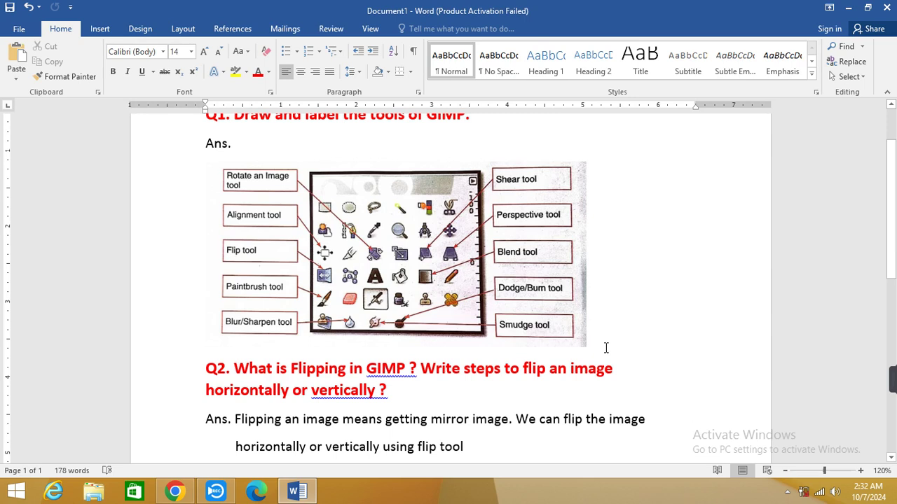
{"action": "scroll", "coordinate": [606, 348], "scroll_direction": "down", "scroll_amount": 1}
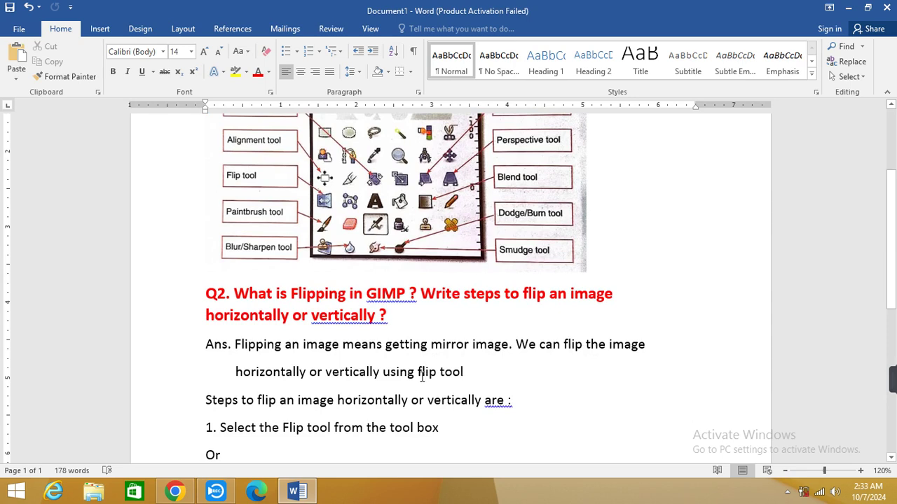
{"action": "left_click_drag", "start_coordinate": [440, 376], "coordinate": [464, 372]}
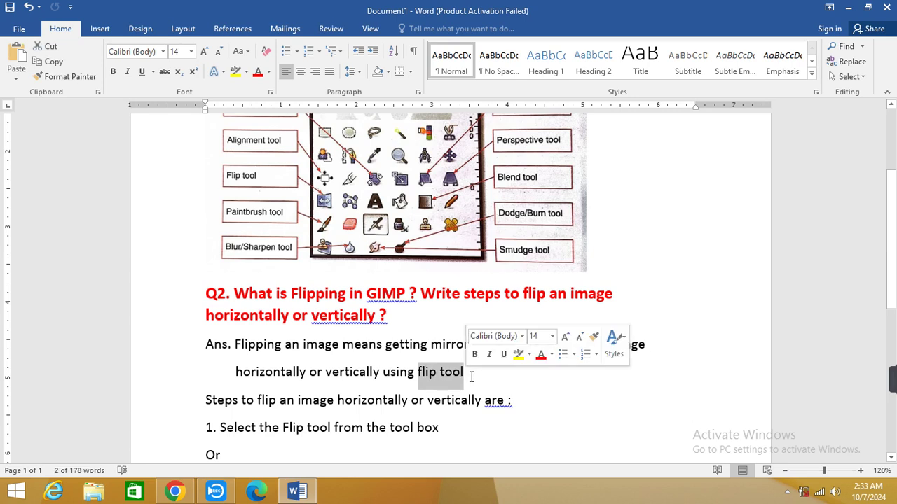
Highlight 'flip tool' in Q2's answer in yellow.
{"action": "left_click", "coordinate": [519, 353]}
{"action": "left_click", "coordinate": [481, 400]}
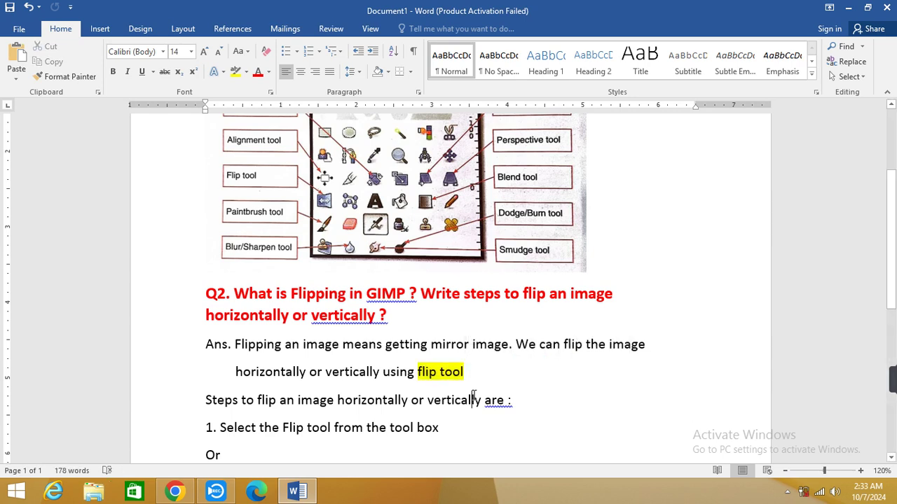
{"action": "scroll", "coordinate": [433, 393], "scroll_direction": "down", "scroll_amount": 2}
{"action": "scroll", "coordinate": [433, 393], "scroll_direction": "down", "scroll_amount": 2}
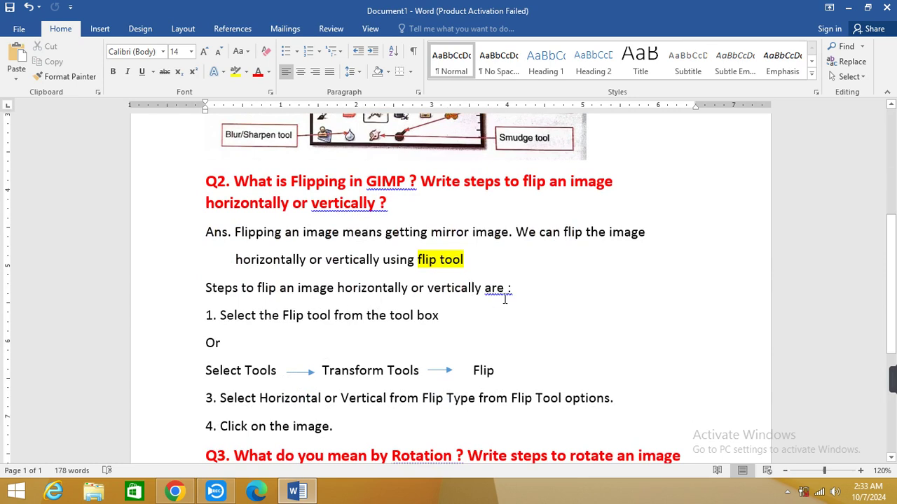
Review the Q2 heading and the Select Tools → Transform Tools → Flip steps 3 and 4.
{"action": "left_click_drag", "start_coordinate": [503, 184], "coordinate": [545, 184]}
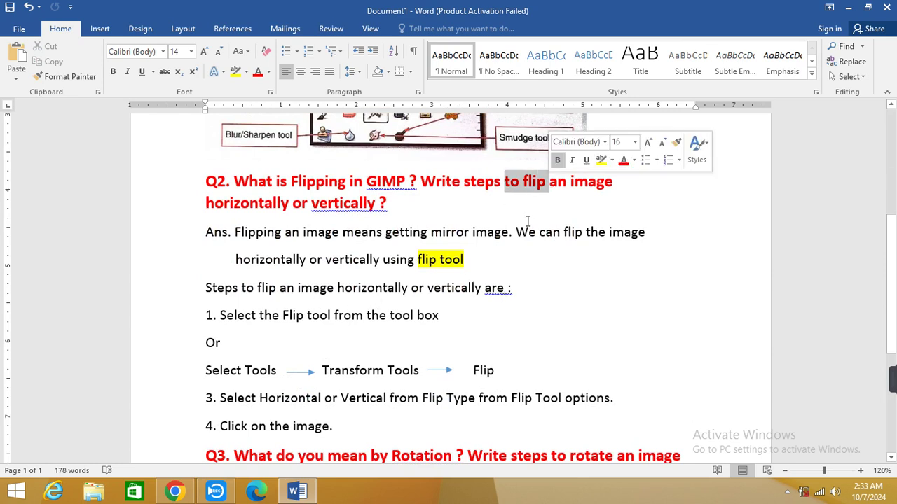
{"action": "left_click", "coordinate": [307, 317]}
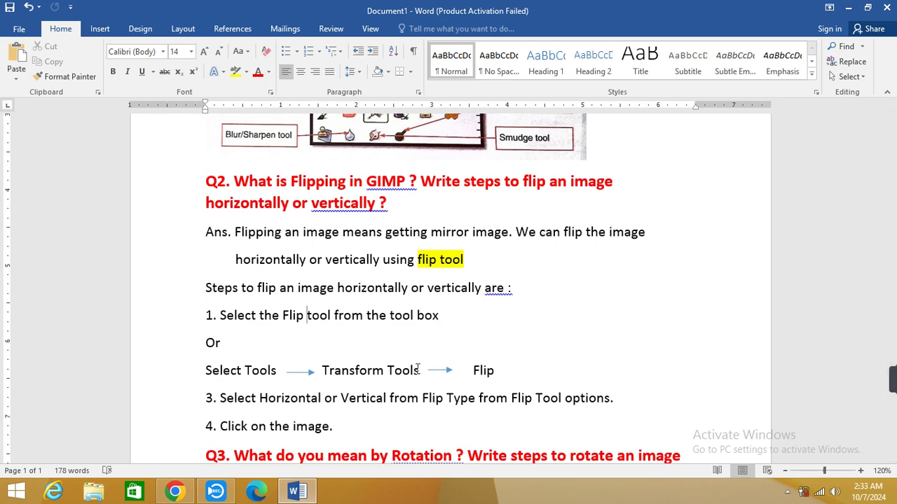
{"action": "left_click_drag", "start_coordinate": [206, 370], "coordinate": [507, 374]}
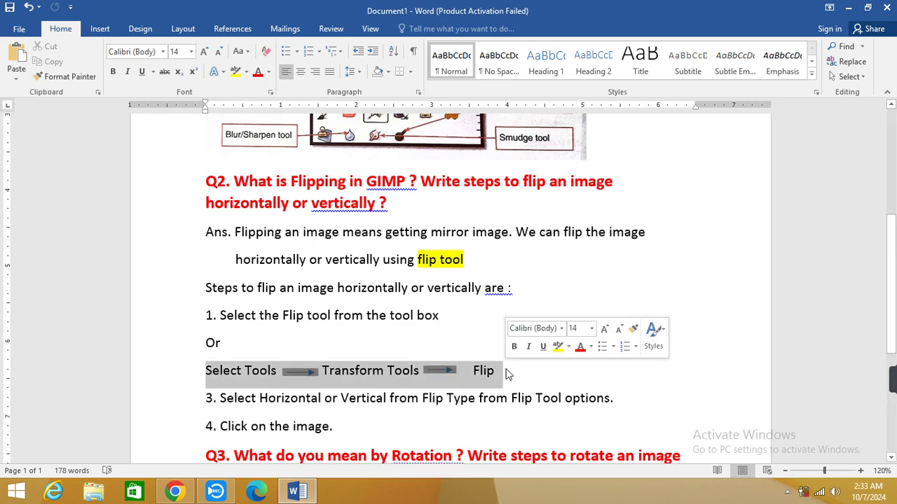
{"action": "left_click", "coordinate": [424, 379]}
{"action": "left_click", "coordinate": [357, 398]}
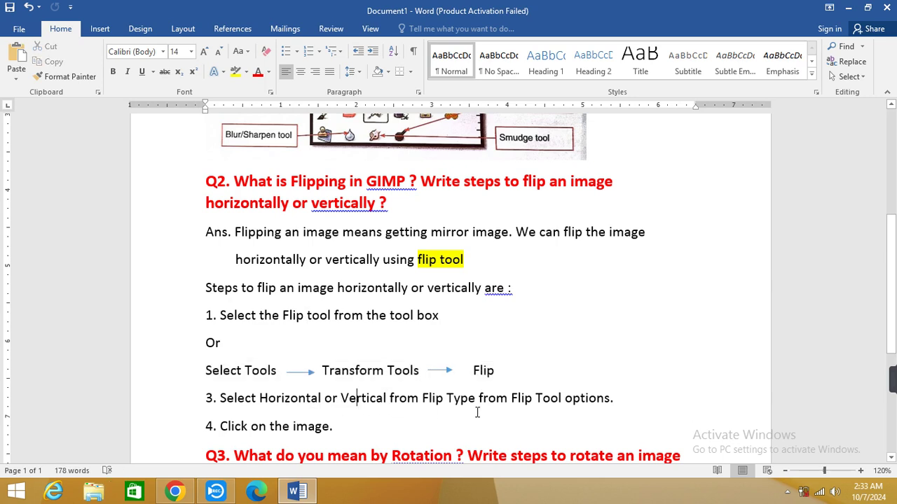
{"action": "left_click", "coordinate": [344, 438]}
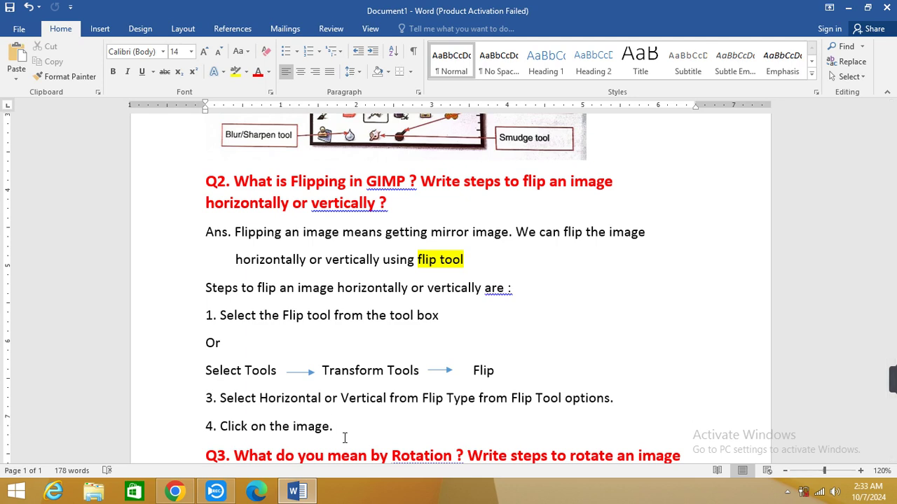
{"action": "scroll", "coordinate": [358, 411], "scroll_direction": "down", "scroll_amount": 3}
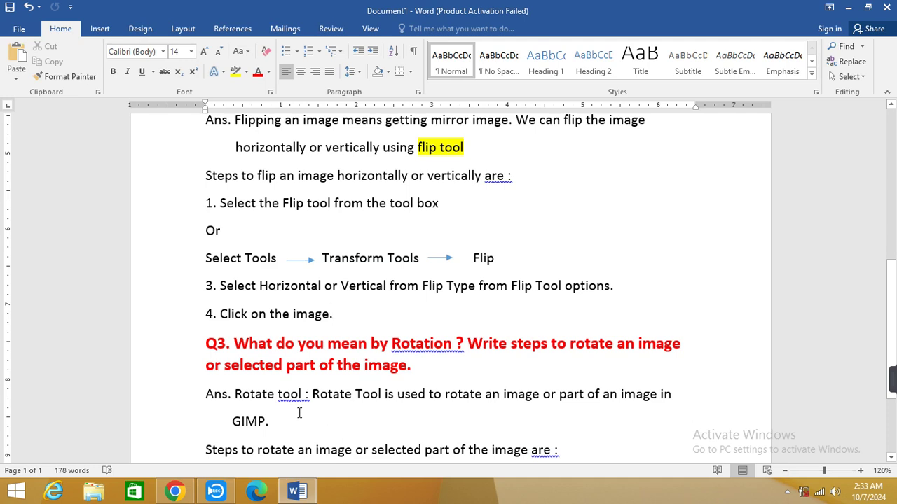
Split Q3's 'Ans.' onto its own line above the Rotate tool text.
{"action": "left_click", "coordinate": [235, 395]}
{"action": "key", "text": "Return"}
{"action": "key", "text": "Up"}
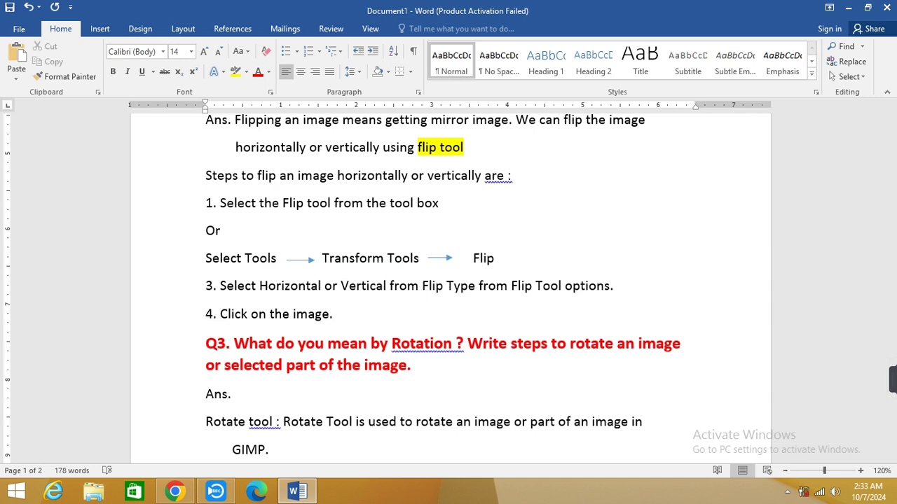
{"action": "key", "text": "Right"}
{"action": "key", "text": "Right"}
{"action": "key", "text": "Right"}
{"action": "key", "text": "Right"}
Type 'Rotation means the act or process of moving around a central point' after Ans.
{"action": "type", "text": "Rotation"}
{"action": "type", "text": " means"}
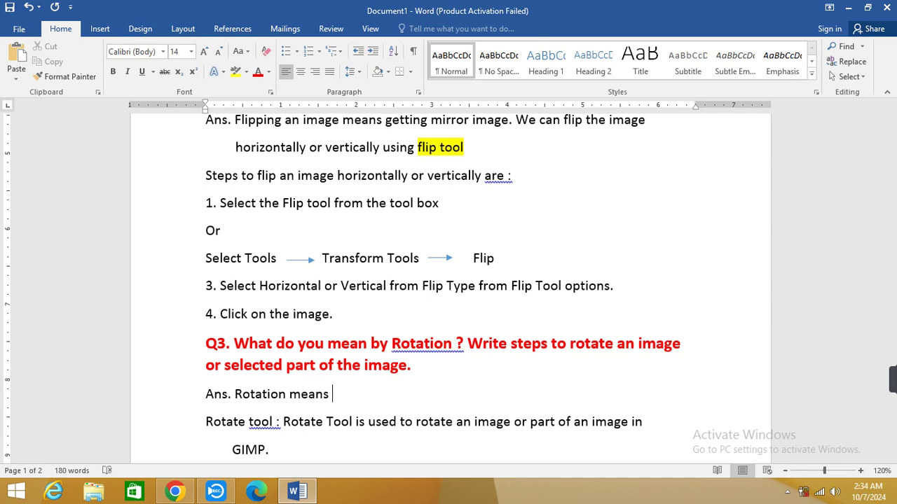
{"action": "type", "text": " the act of"}
{"action": "key", "text": "BackSpace"}
{"action": "key", "text": "BackSpace"}
{"action": "type", "text": "r process"}
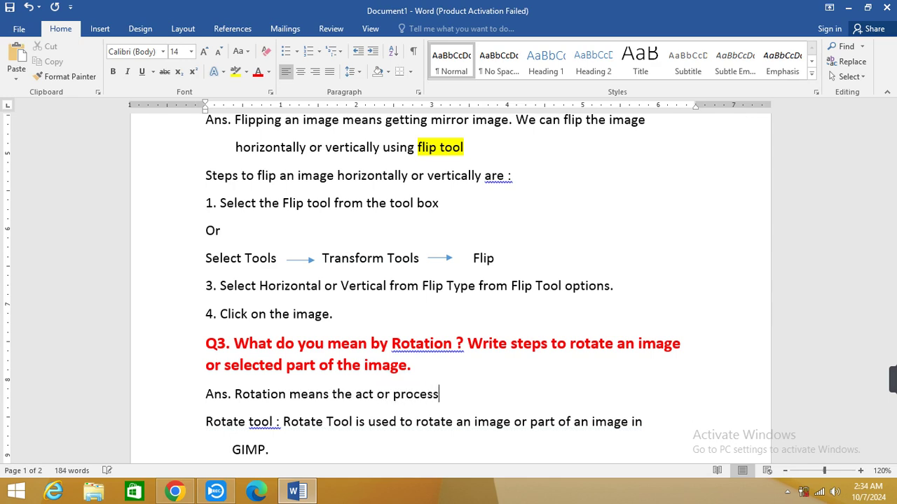
{"action": "type", "text": "of moving "}
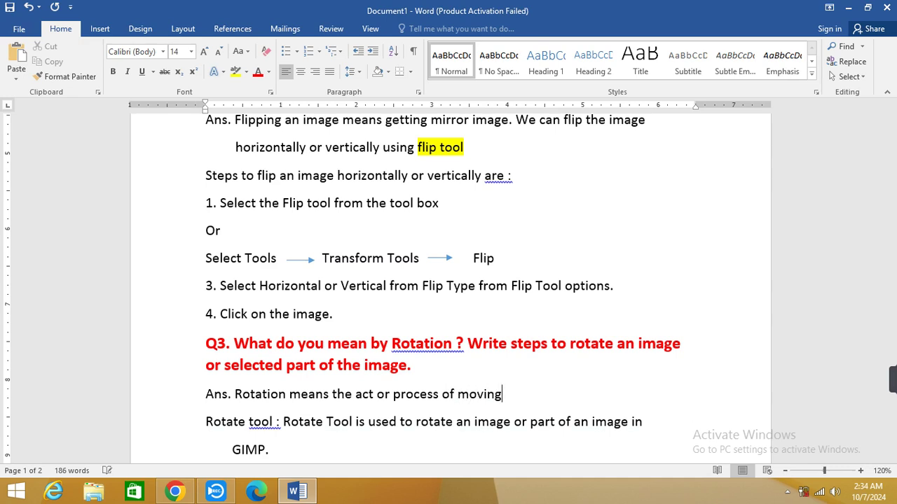
{"action": "type", "text": "aroud"}
{"action": "key", "text": "BackSpace"}
{"action": "type", "text": "nd a central point"}
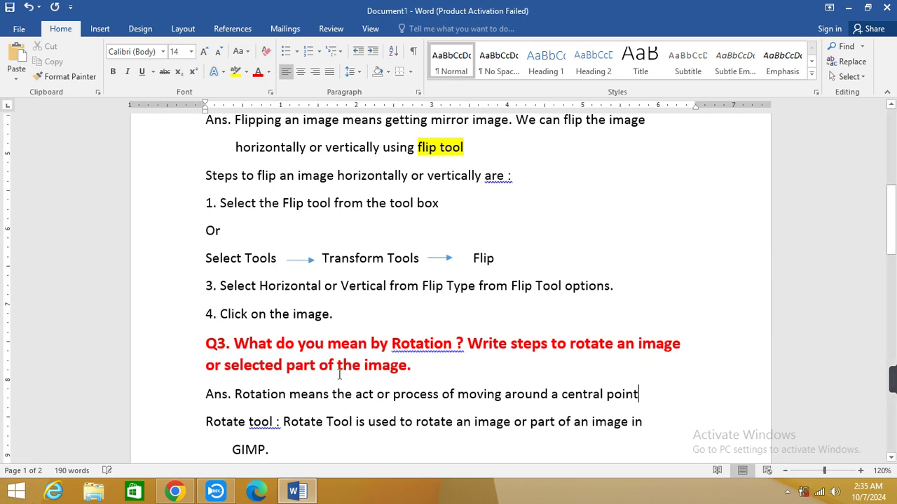
Change 'Rotation' in the Q3 heading to 'Rotate tool'.
{"action": "left_click", "coordinate": [456, 343]}
{"action": "key", "text": "BackSpace"}
{"action": "key", "text": "BackSpace"}
{"action": "key", "text": "BackSpace"}
{"action": "key", "text": "BackSpace"}
{"action": "type", "text": "te tool"}
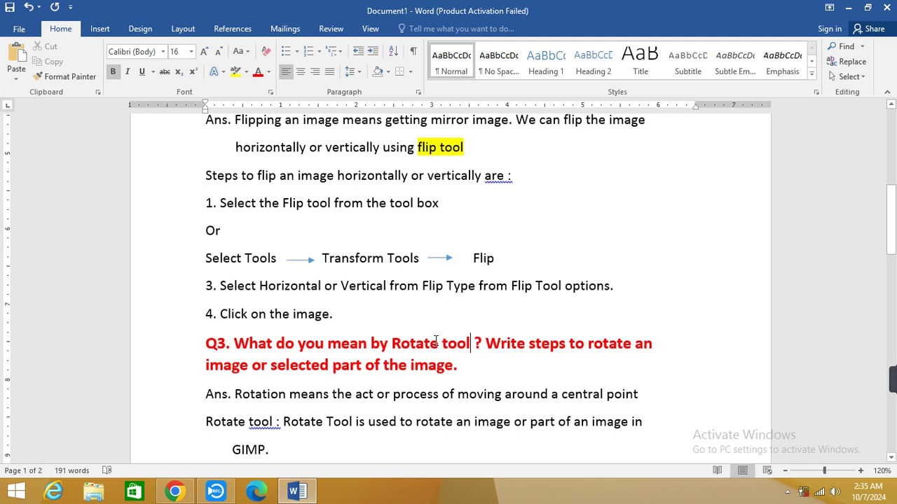
Remove the indent before 'GIMP.' so it returns to the left margin.
{"action": "scroll", "coordinate": [229, 430], "scroll_direction": "down", "scroll_amount": 2}
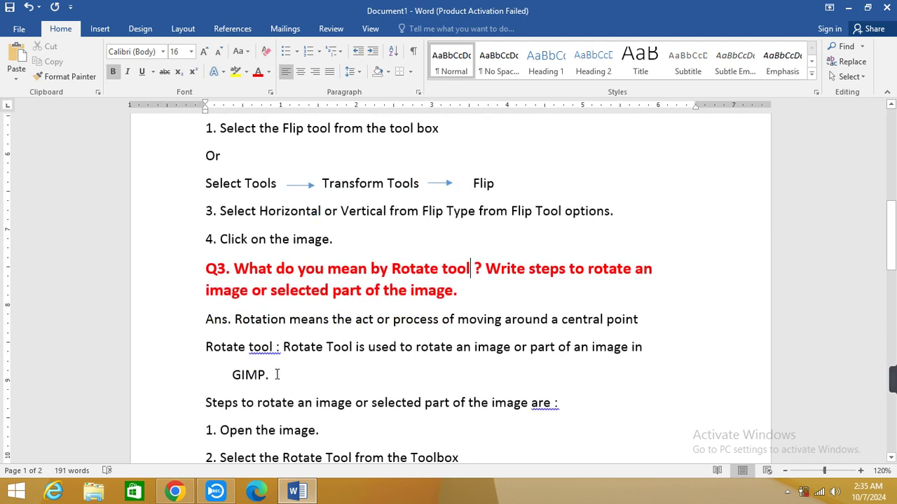
{"action": "left_click", "coordinate": [232, 376]}
{"action": "key", "text": "BackSpace"}
{"action": "key", "text": "BackSpace"}
{"action": "key", "text": "BackSpace"}
{"action": "key", "text": "BackSpace"}
{"action": "key", "text": "BackSpace"}
{"action": "key", "text": "BackSpace"}
{"action": "key", "text": "BackSpace"}
{"action": "key", "text": "BackSpace"}
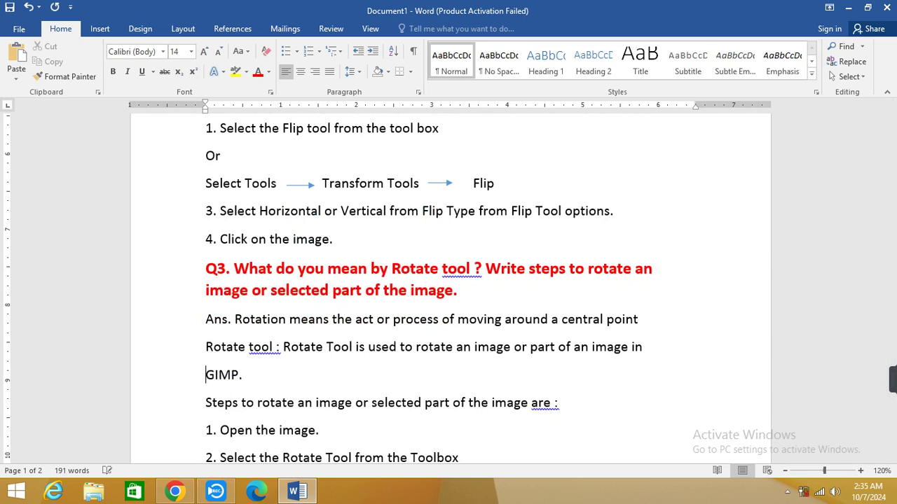
{"action": "left_click_drag", "start_coordinate": [283, 353], "coordinate": [551, 352]}
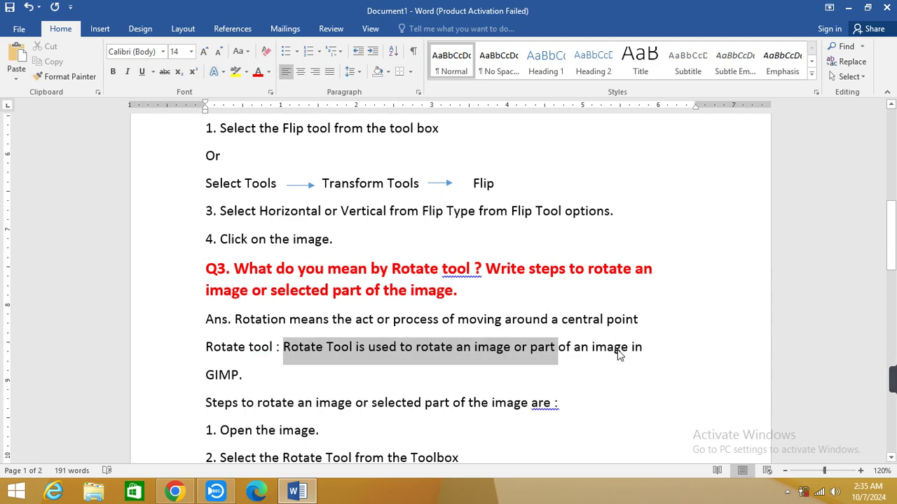
{"action": "left_click_drag", "start_coordinate": [553, 346], "coordinate": [644, 352]}
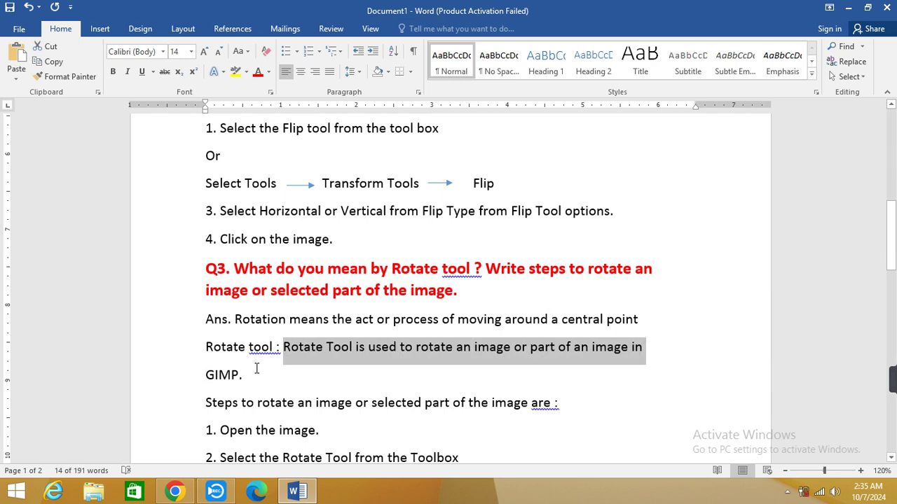
{"action": "left_click_drag", "start_coordinate": [241, 358], "coordinate": [296, 365]}
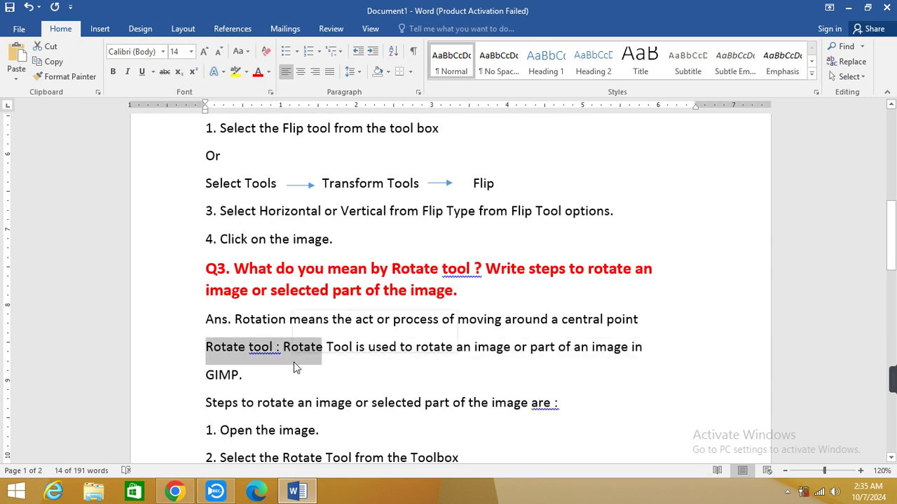
{"action": "scroll", "coordinate": [294, 362], "scroll_direction": "down", "scroll_amount": 1}
{"action": "scroll", "coordinate": [294, 362], "scroll_direction": "down", "scroll_amount": 1}
{"action": "scroll", "coordinate": [298, 360], "scroll_direction": "down", "scroll_amount": 1}
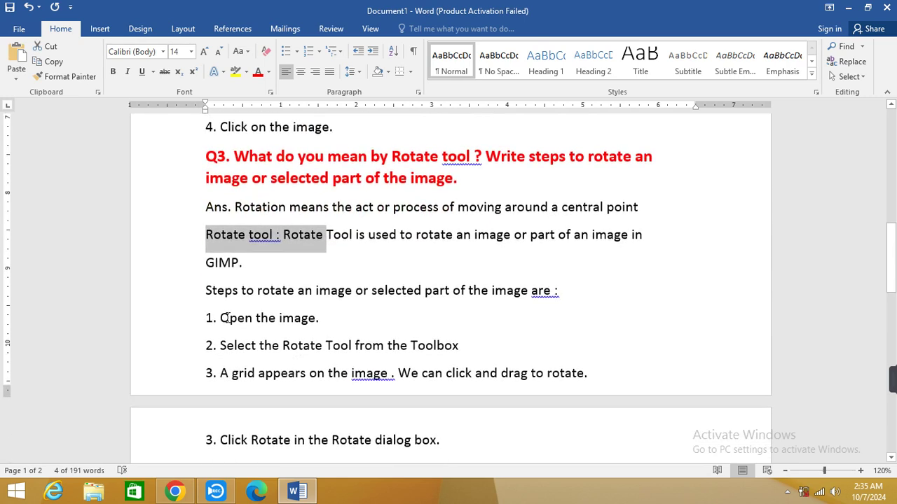
{"action": "left_click_drag", "start_coordinate": [220, 319], "coordinate": [319, 322]}
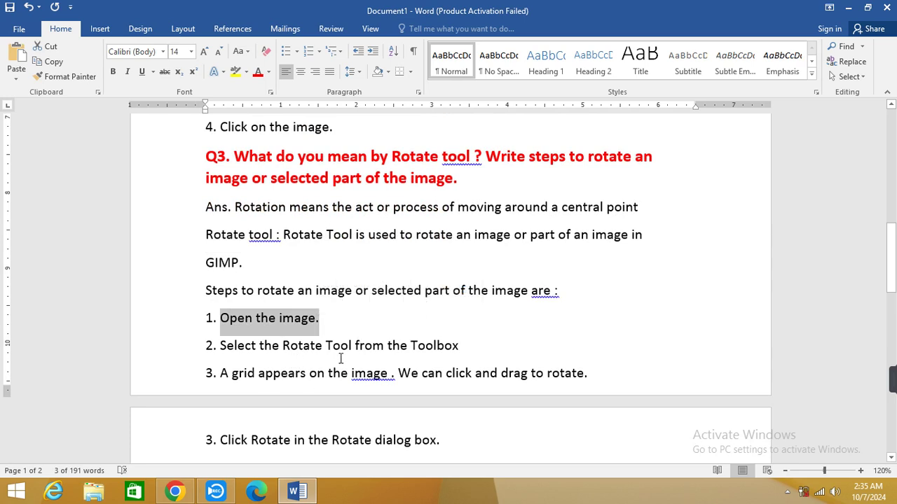
{"action": "left_click", "coordinate": [461, 346]}
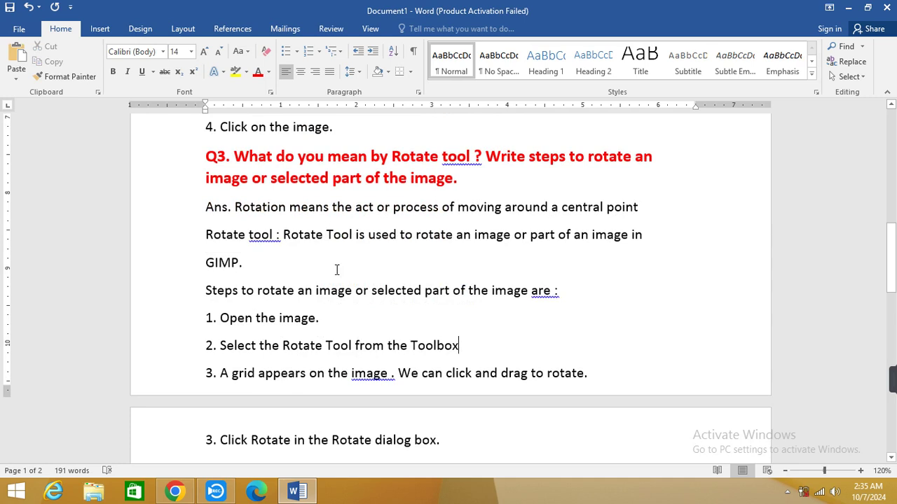
{"action": "scroll", "coordinate": [336, 270], "scroll_direction": "up", "scroll_amount": 2}
{"action": "scroll", "coordinate": [341, 253], "scroll_direction": "up", "scroll_amount": 3}
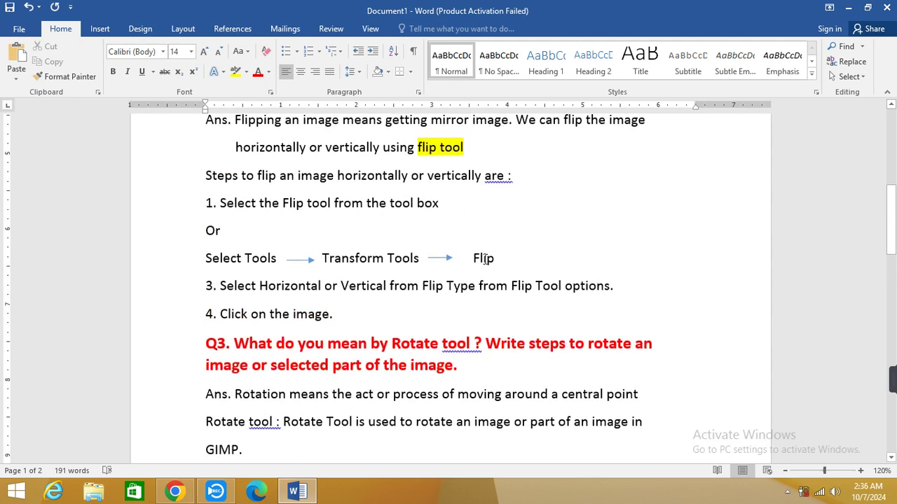
{"action": "scroll", "coordinate": [430, 310], "scroll_direction": "down", "scroll_amount": 5}
{"action": "scroll", "coordinate": [416, 328], "scroll_direction": "down", "scroll_amount": 1}
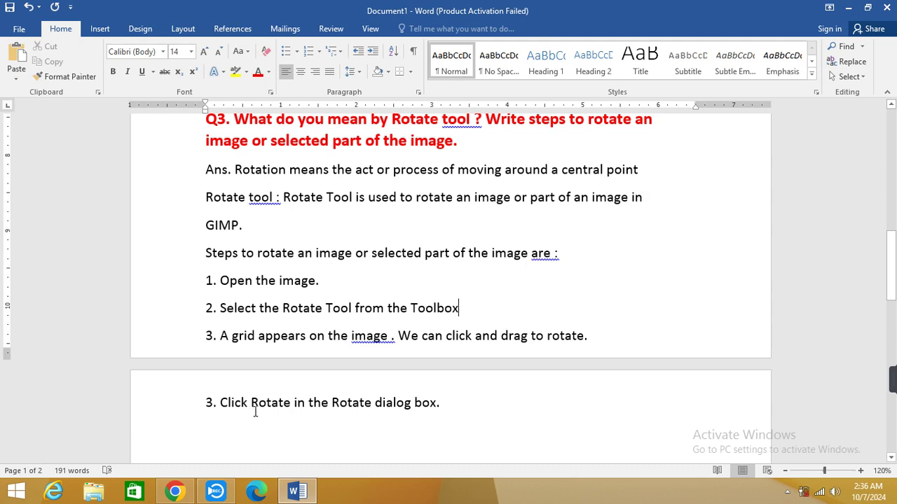
{"action": "left_click", "coordinate": [461, 409]}
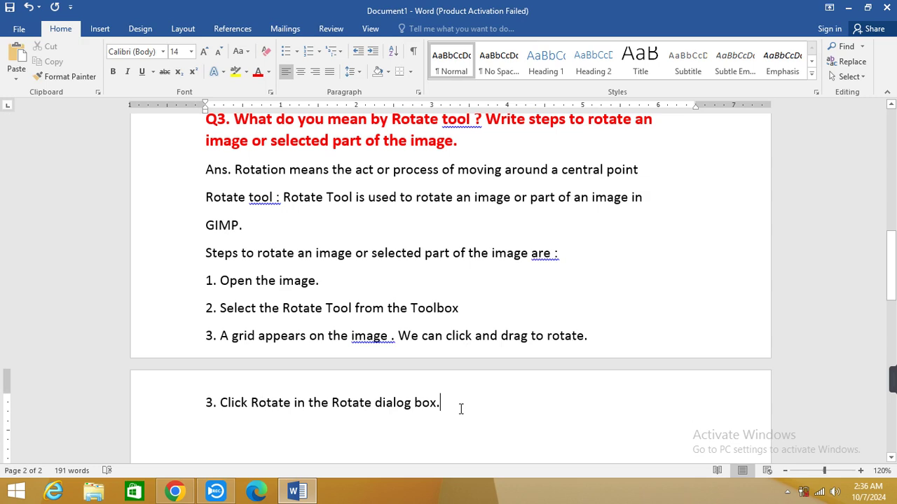
{"action": "scroll", "coordinate": [461, 409], "scroll_direction": "up", "scroll_amount": 1}
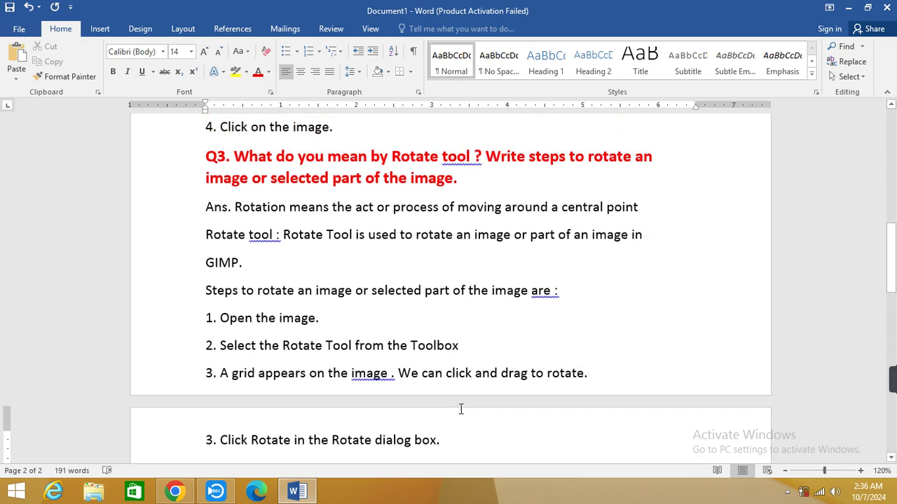